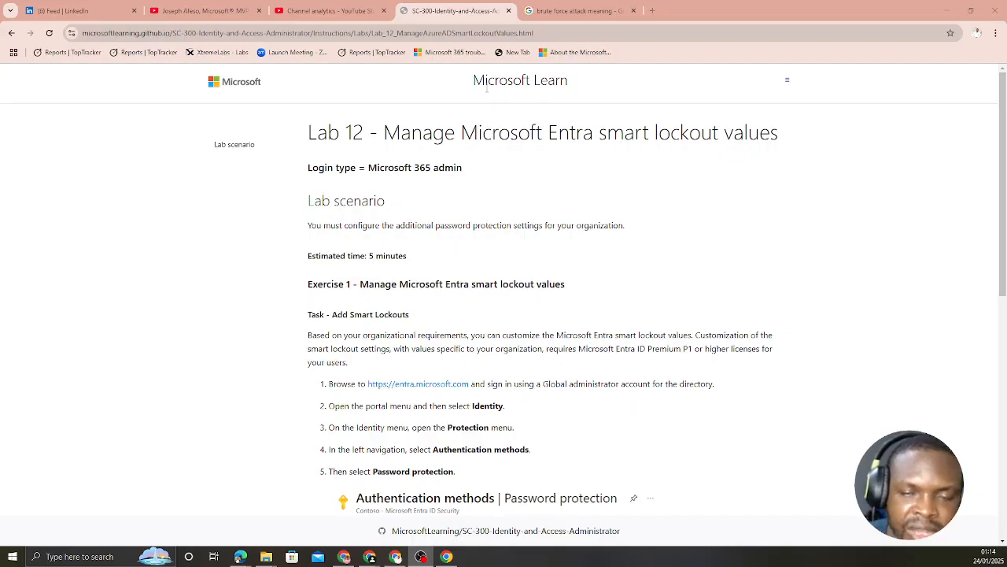
click(551, 13)
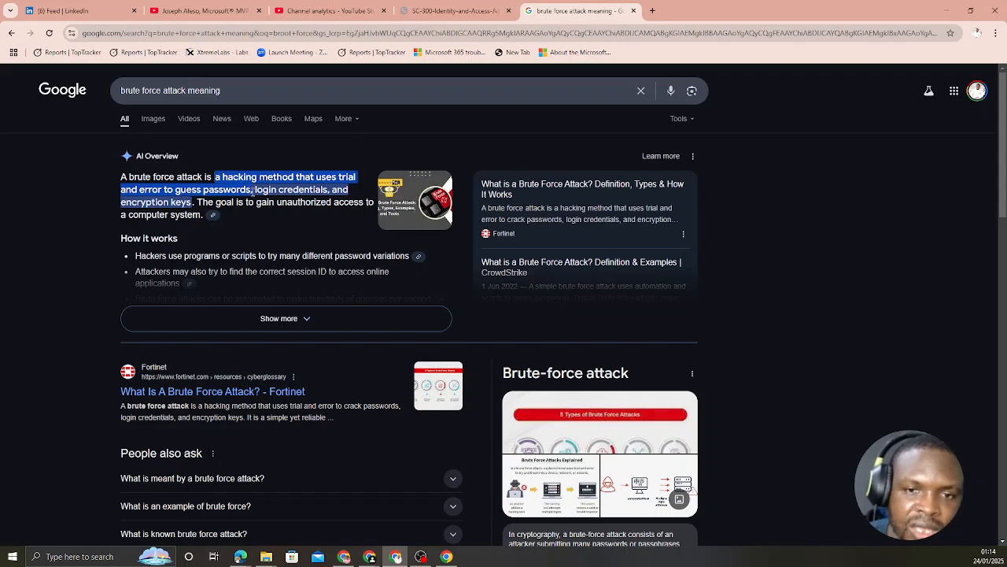
click(453, 10)
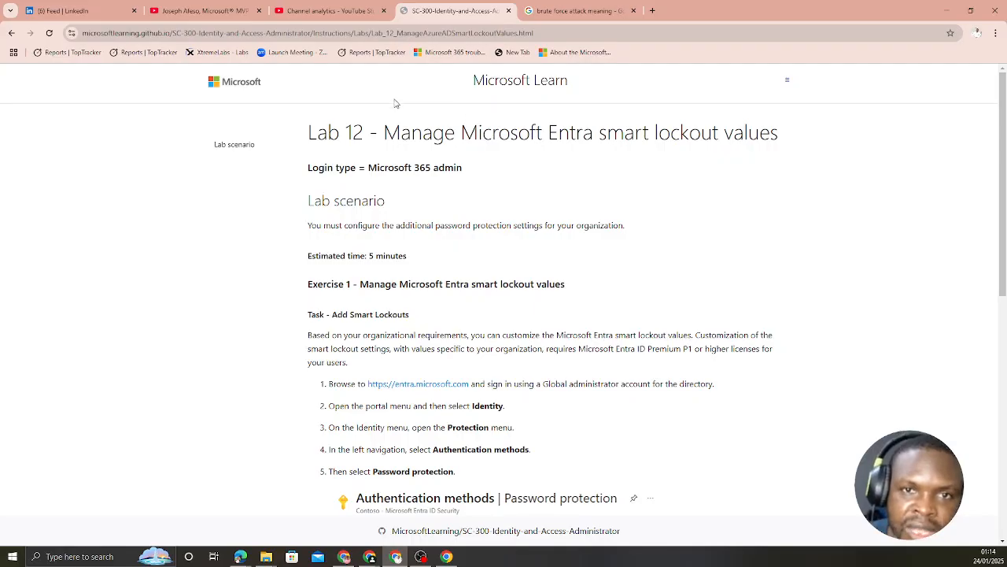
click(209, 12)
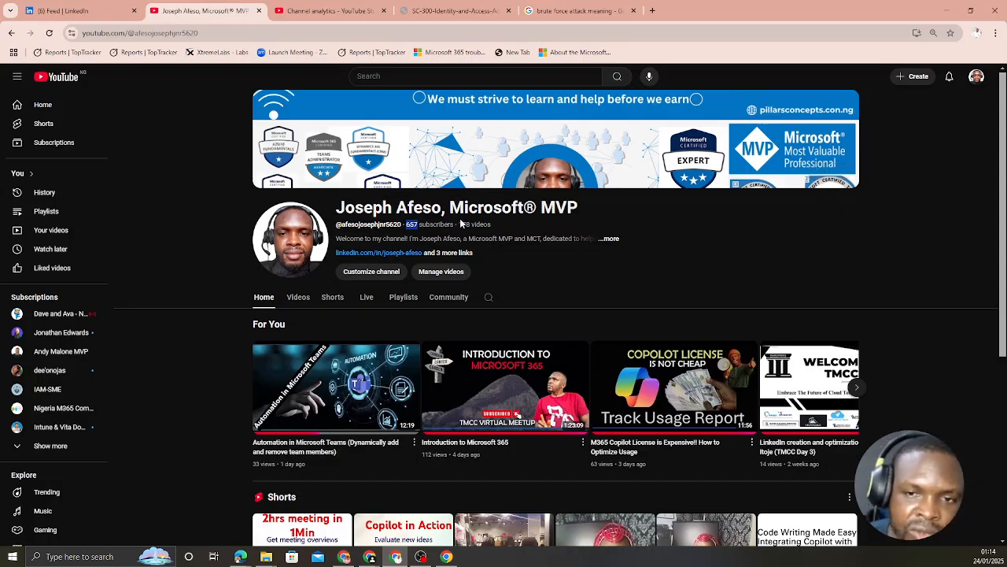
click(407, 224)
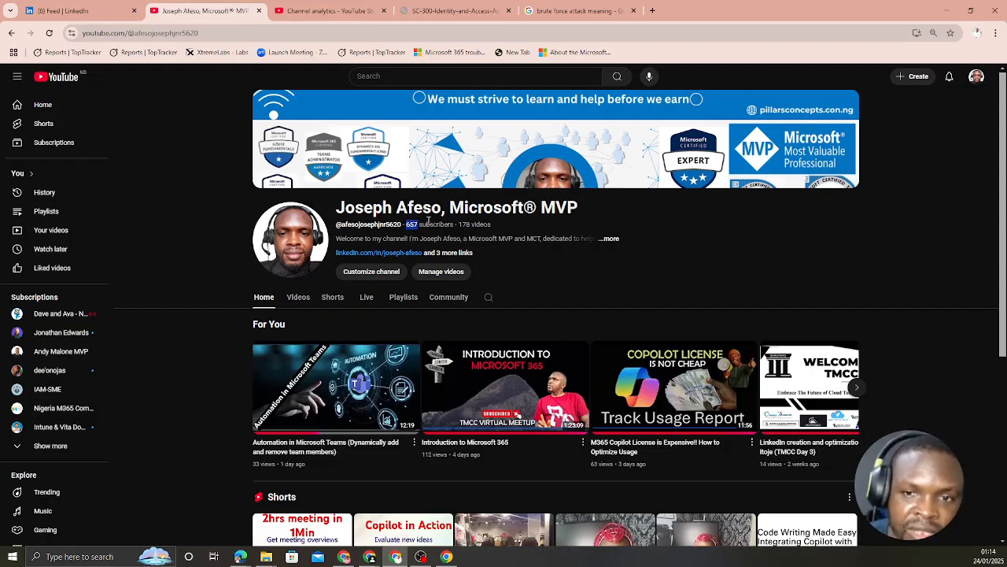
click(334, 11)
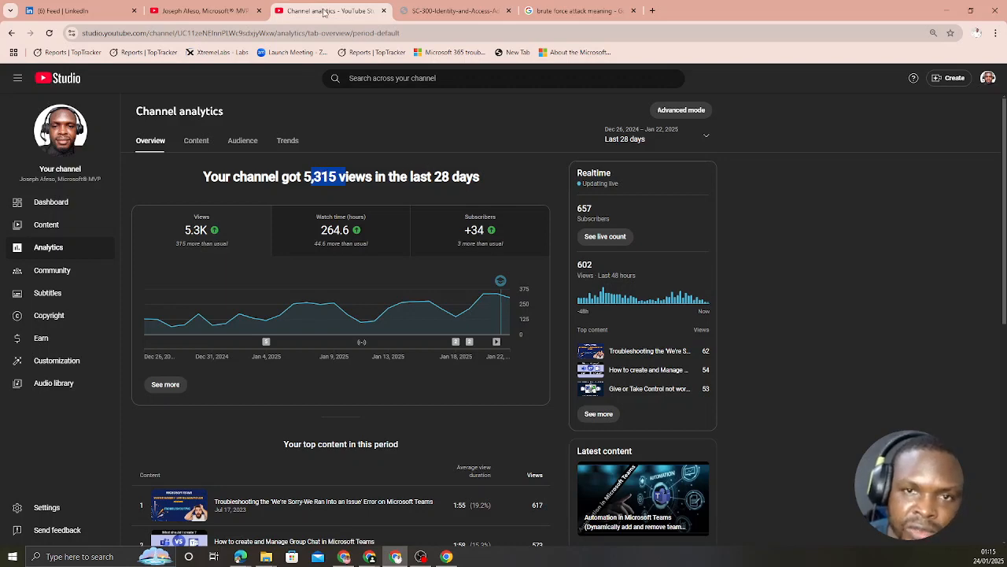
click(214, 11)
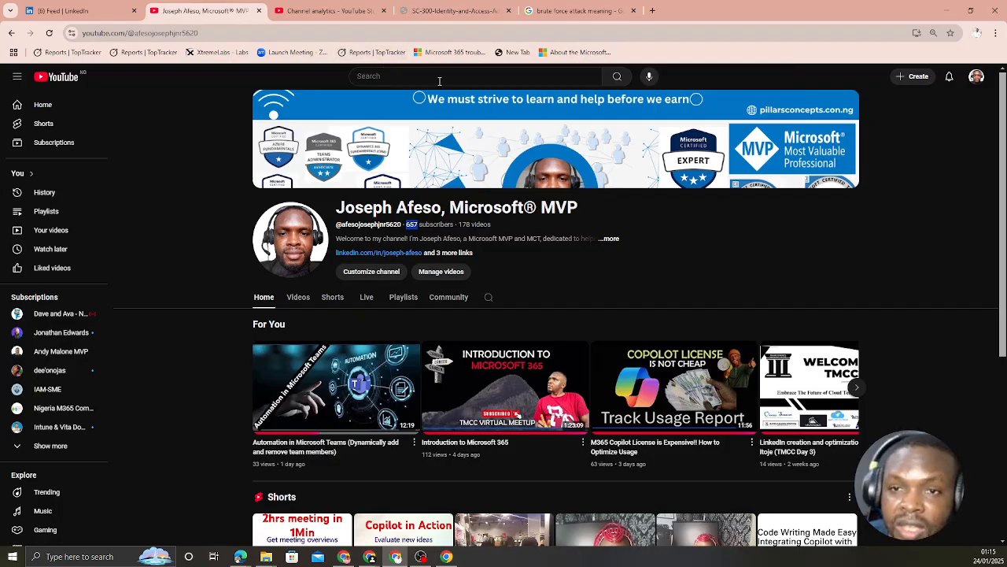
click(444, 11)
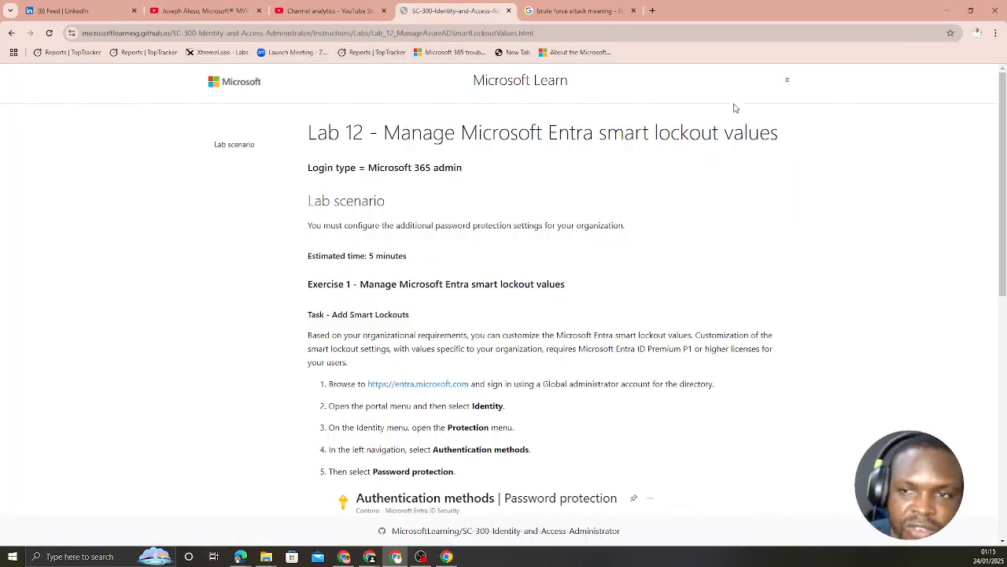
Step: Switch to the MVP Tenant browser profile and go to cmd.ms in its new tab
click(976, 33)
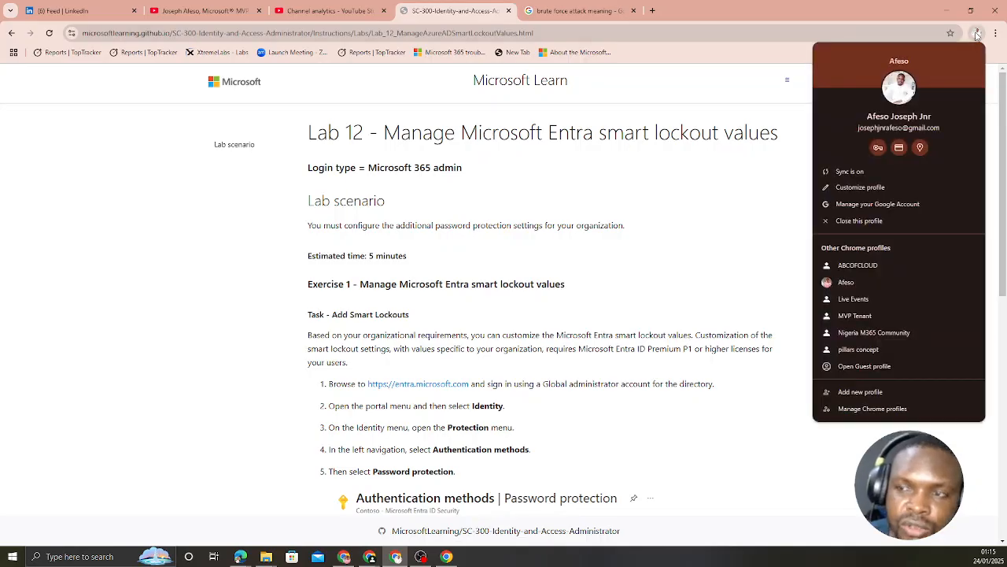
click(854, 316)
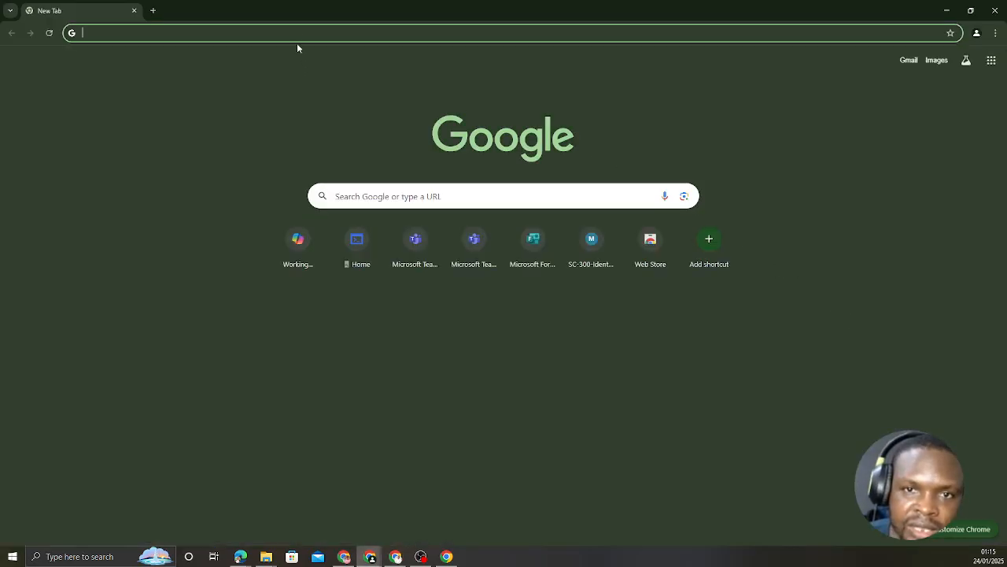
click(297, 32)
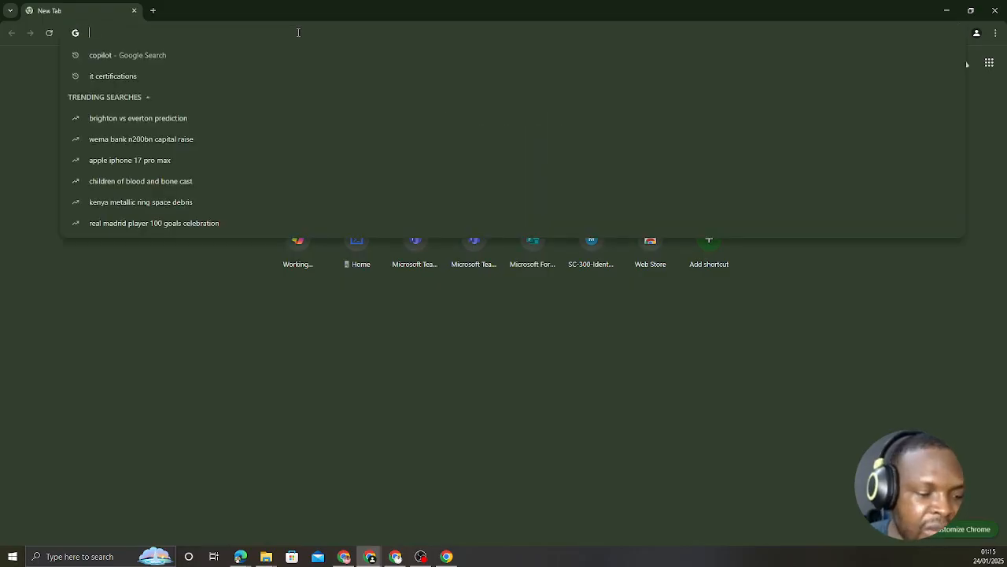
text(cmd)
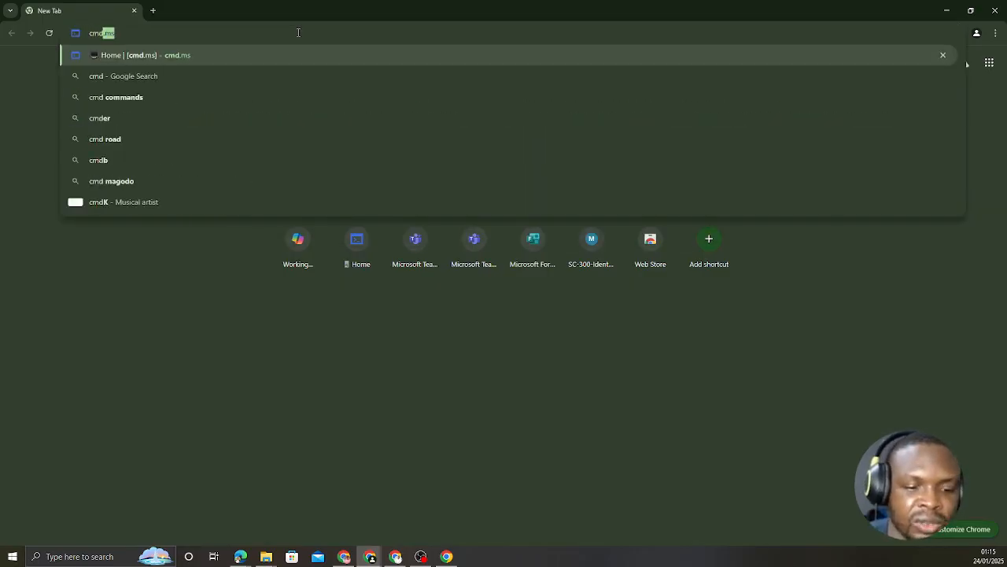
key(Return)
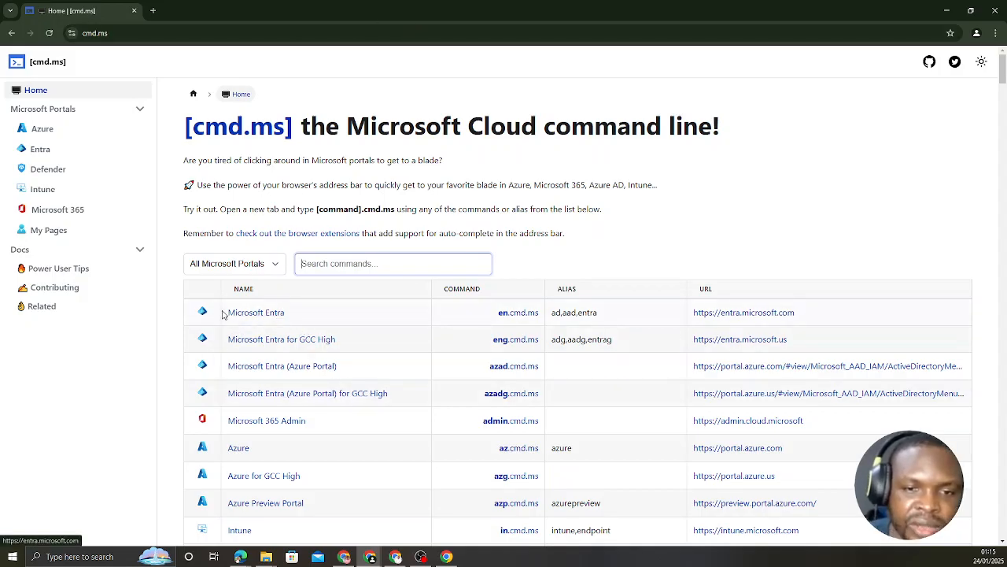
Step: Open Microsoft Entra and navigate to Protection, Authentication methods, Password protection
click(265, 318)
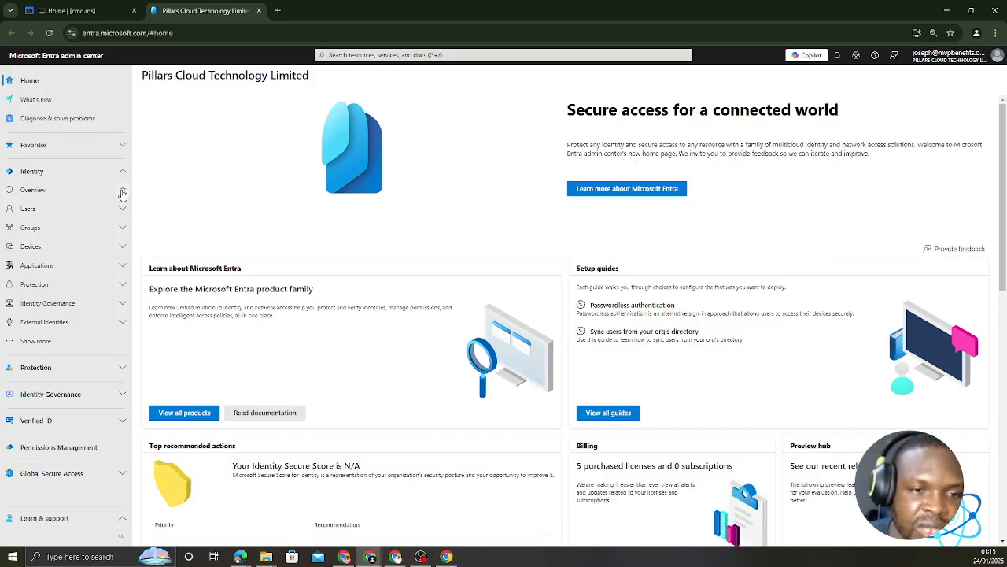
click(120, 287)
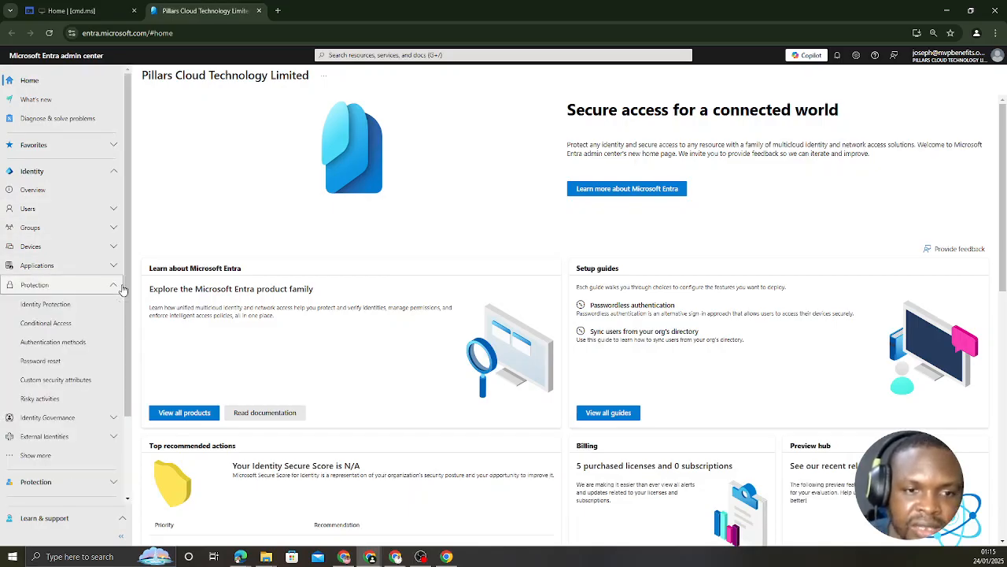
click(68, 347)
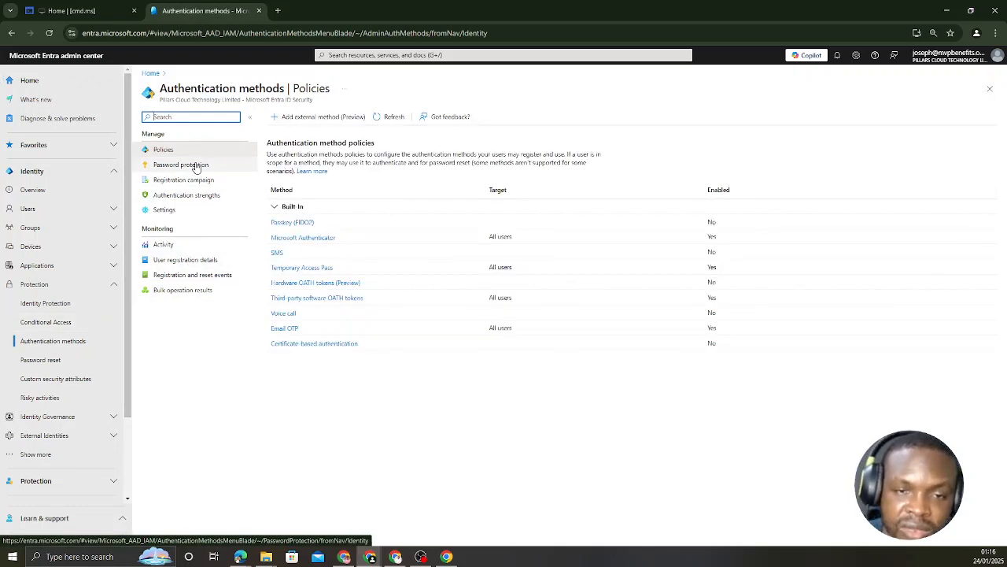
click(196, 168)
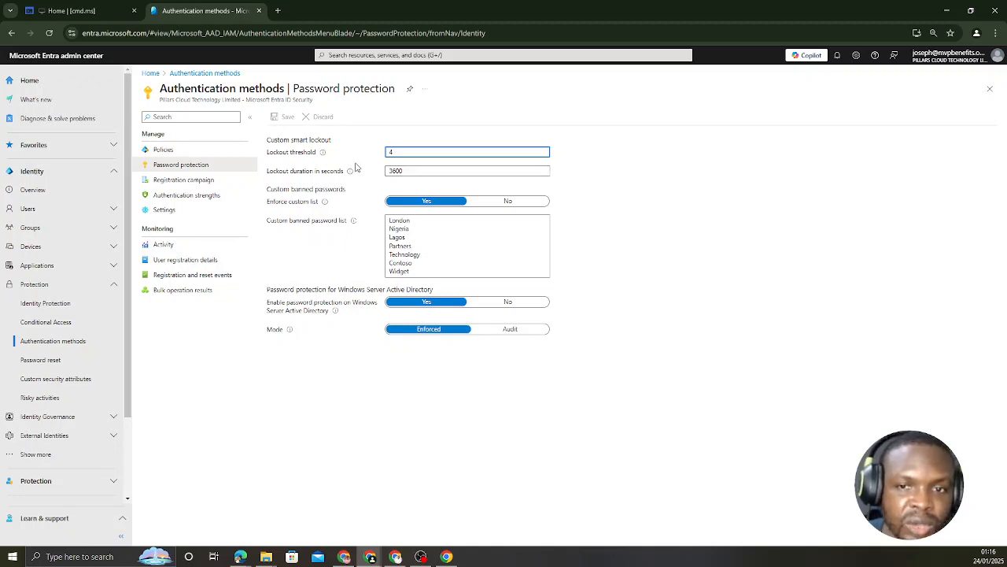
Step: Set the custom smart lockout threshold to 5 and the lockout duration to 3600 seconds, then save
key(BackSpace)
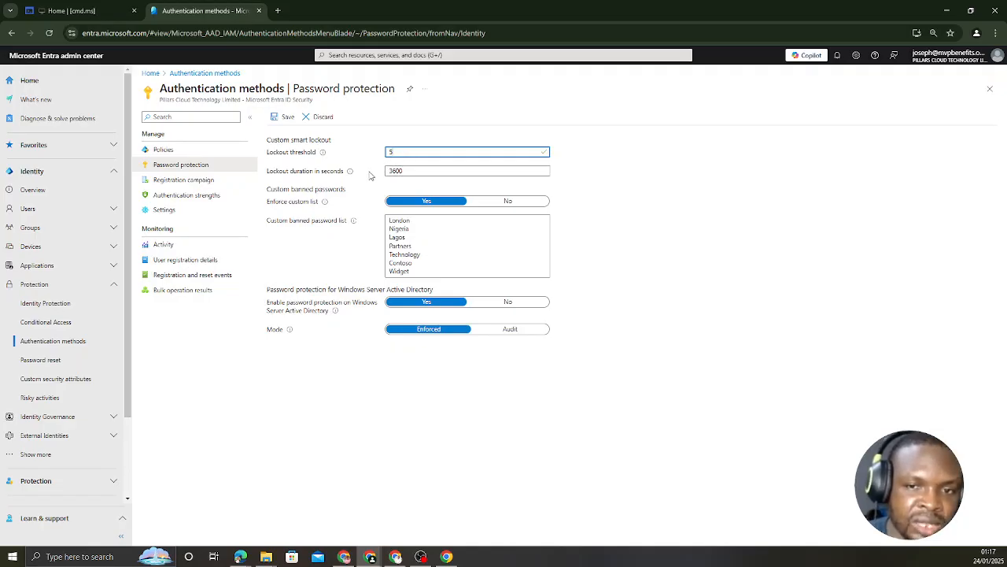
mouse_move(352, 175)
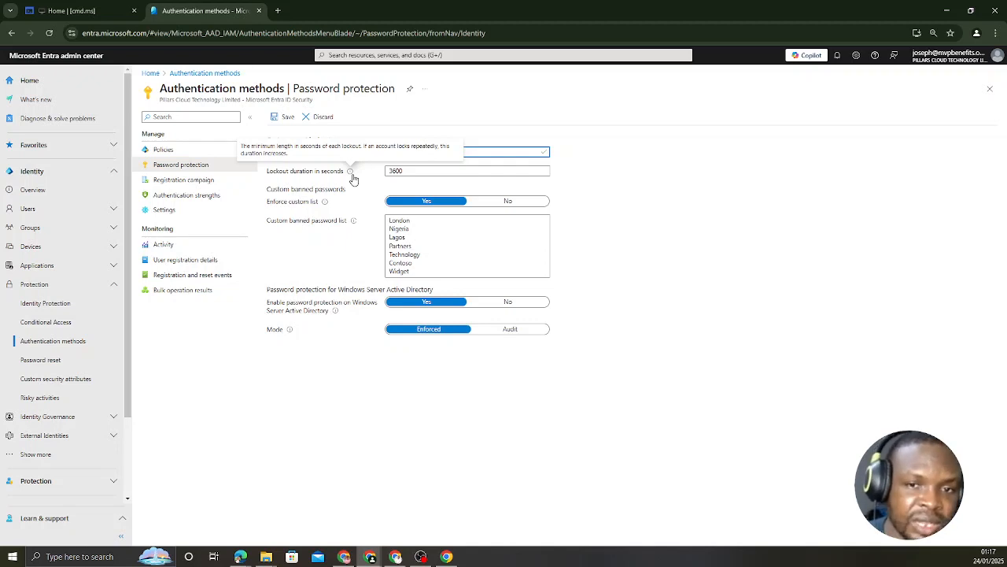
click(403, 172)
double_click(396, 170)
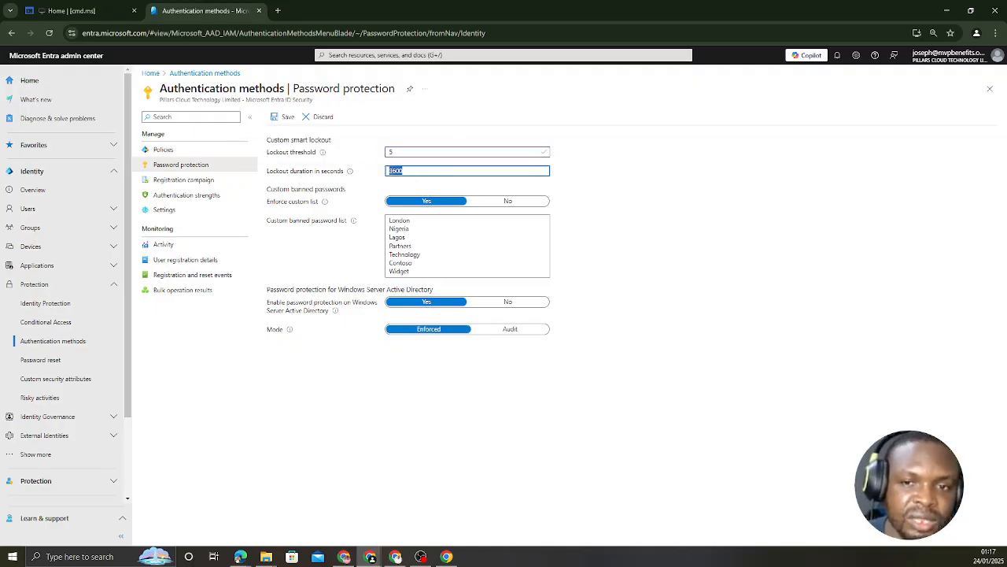
key(BackSpace)
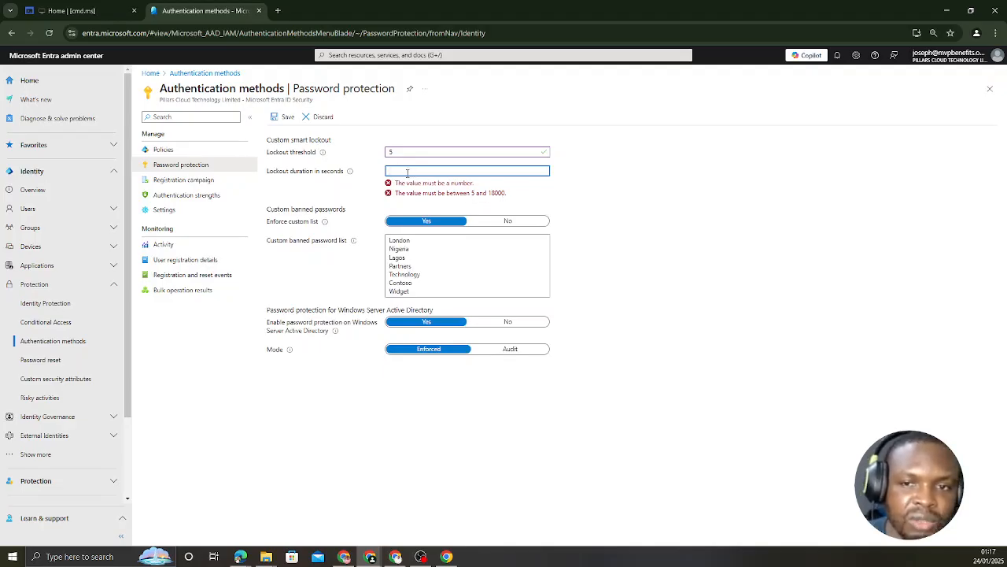
text(3600)
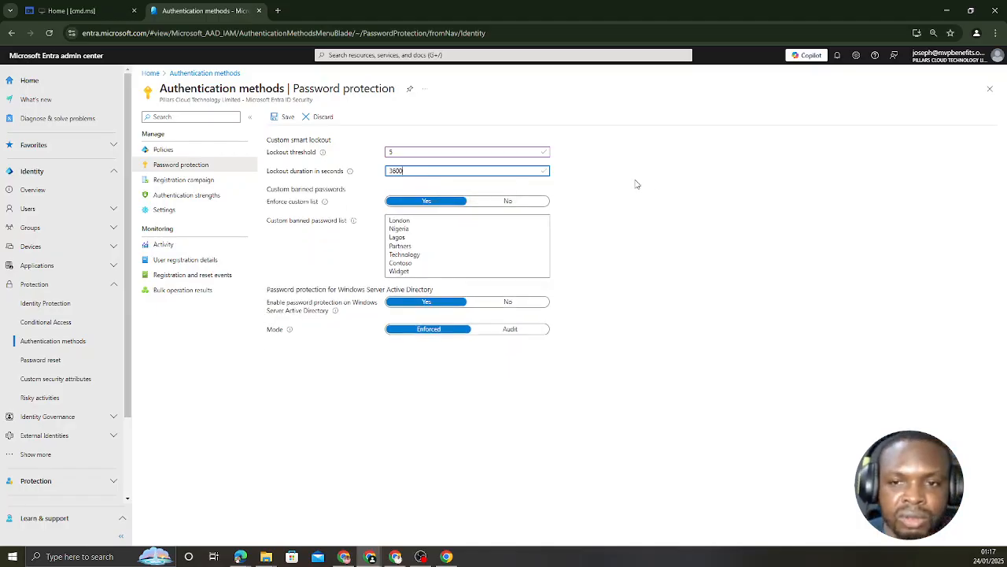
click(677, 190)
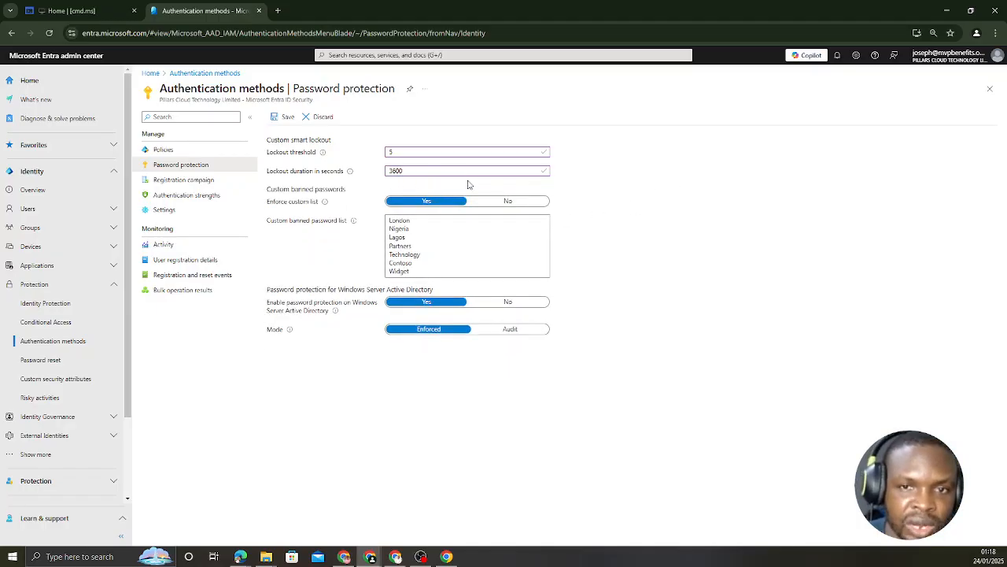
click(288, 118)
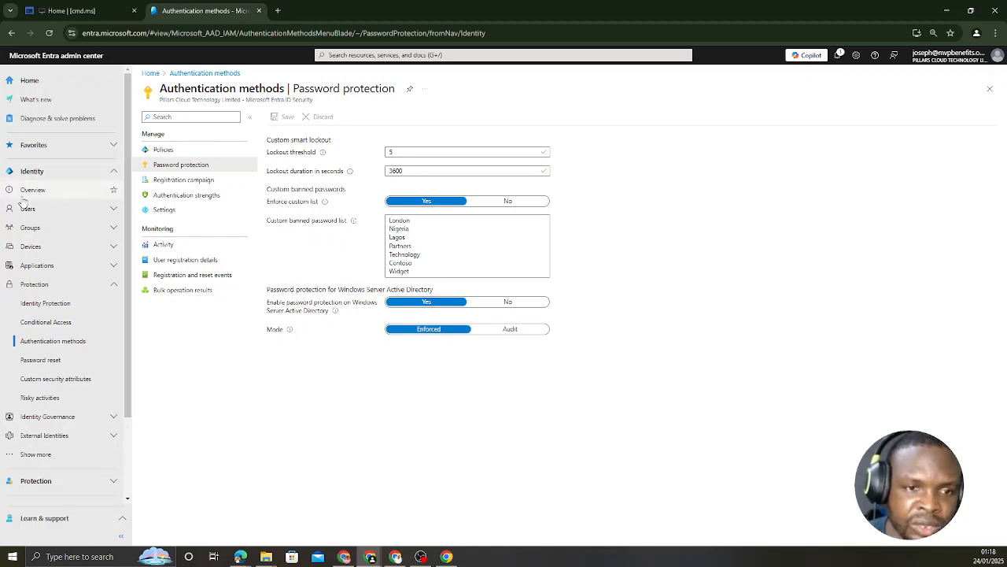
Step: Browse the All users list, opening and closing a guest user before opening a member user's profile
click(47, 210)
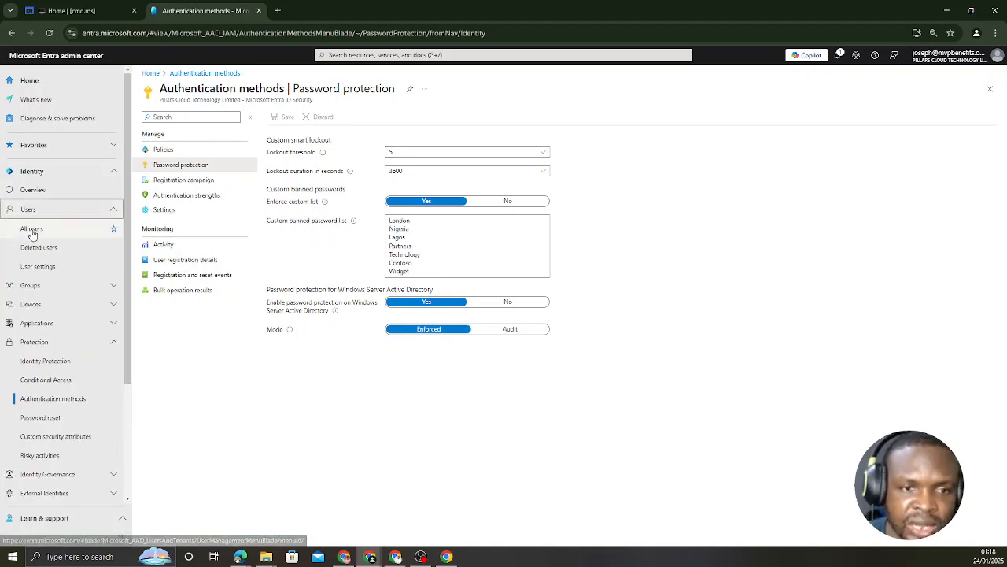
click(31, 229)
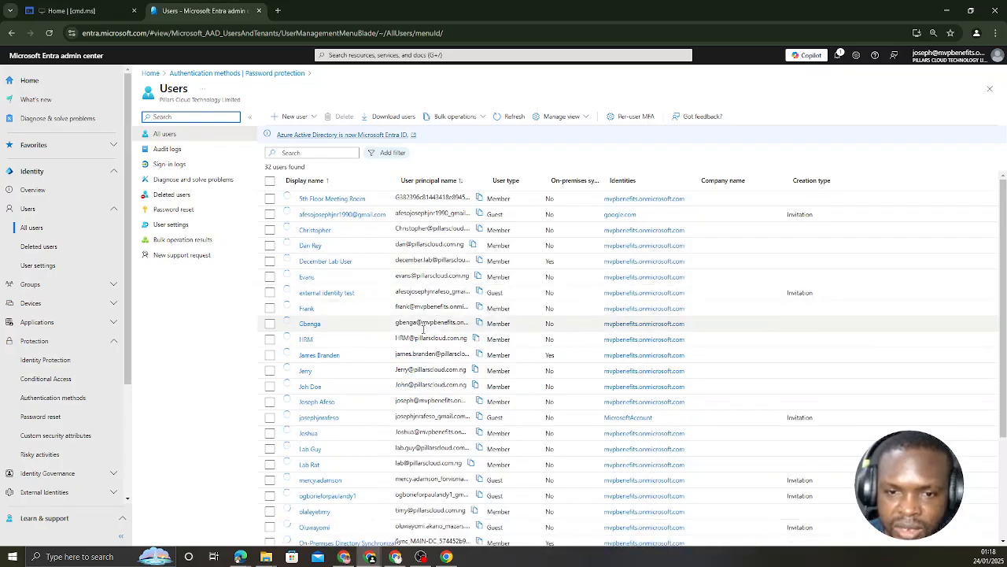
scroll(429, 315, down, 3)
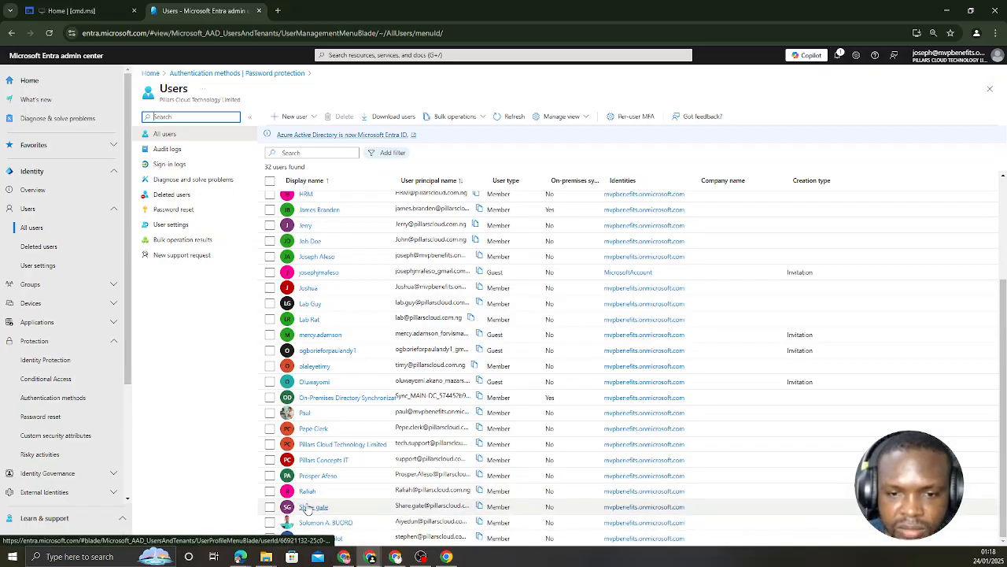
click(311, 383)
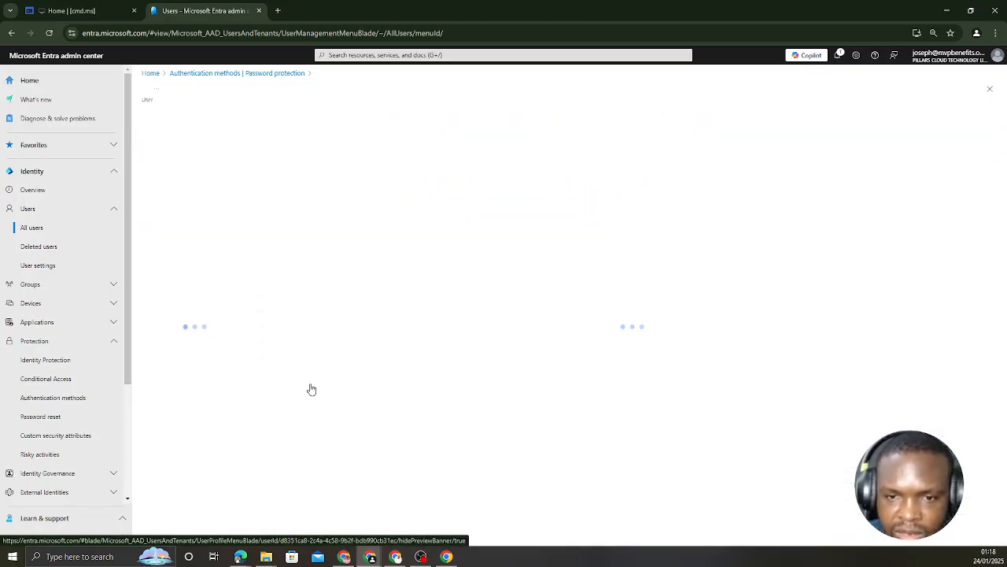
click(989, 89)
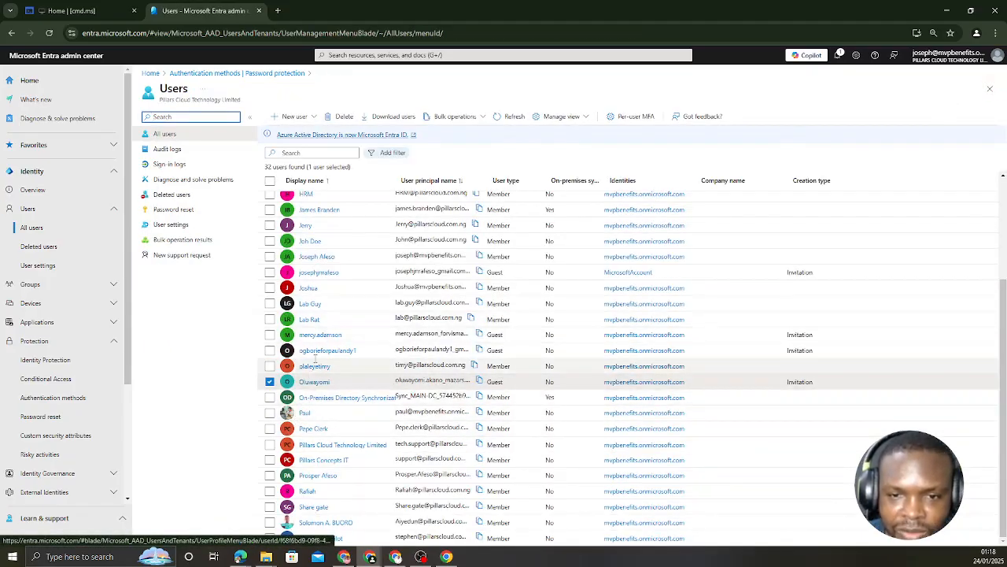
scroll(329, 338, up, 4)
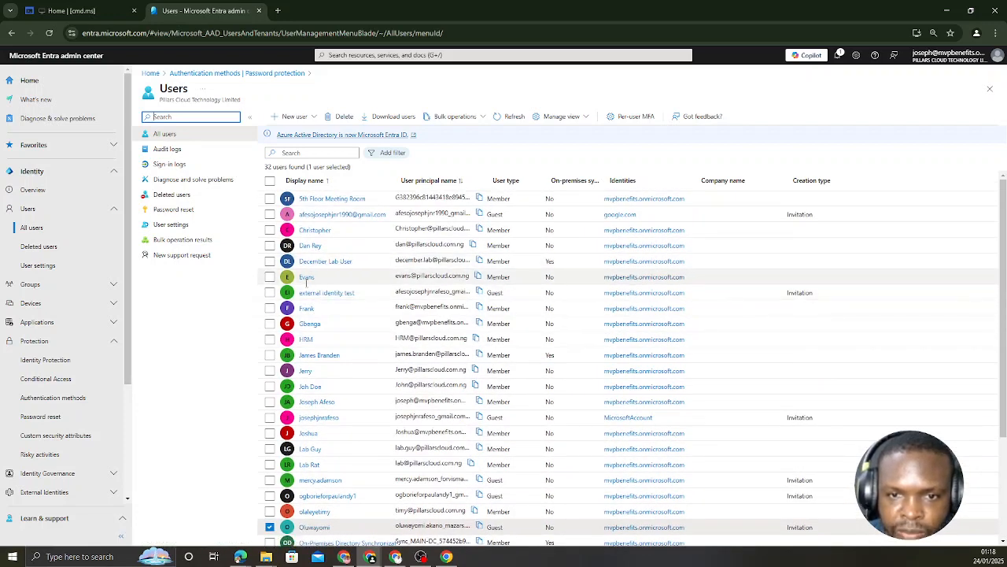
click(307, 307)
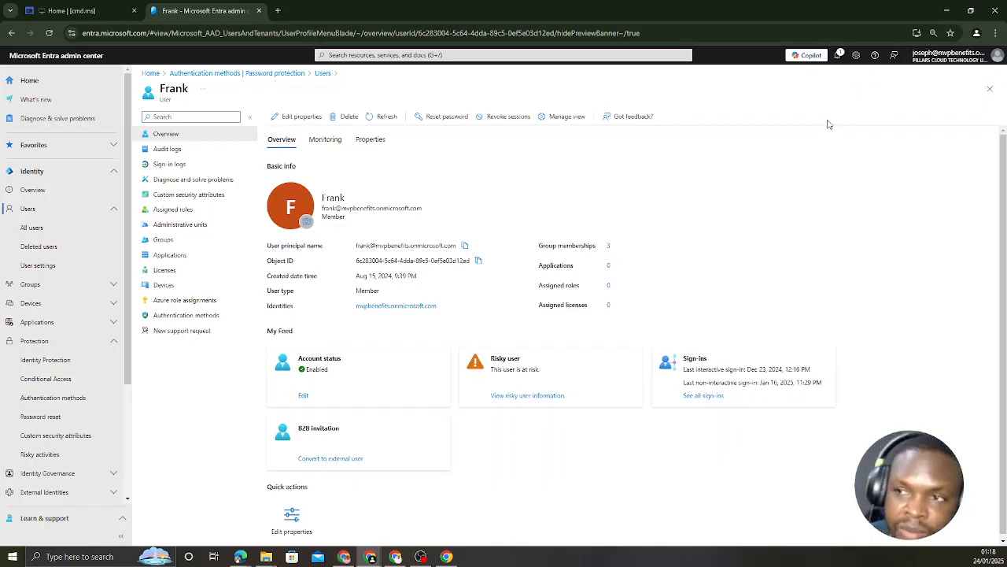
Step: Open a Guest browser profile window and maximize it
click(977, 33)
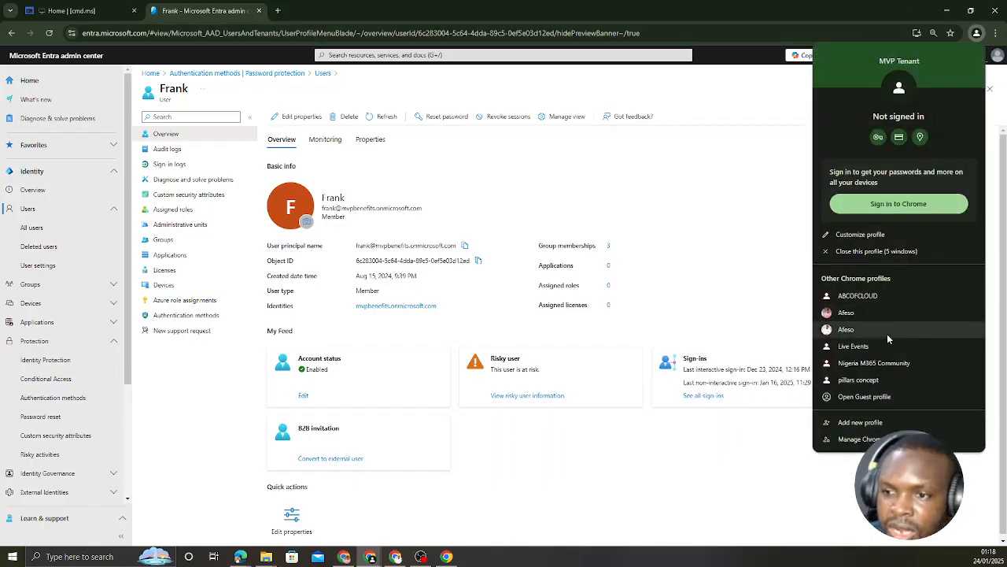
click(864, 398)
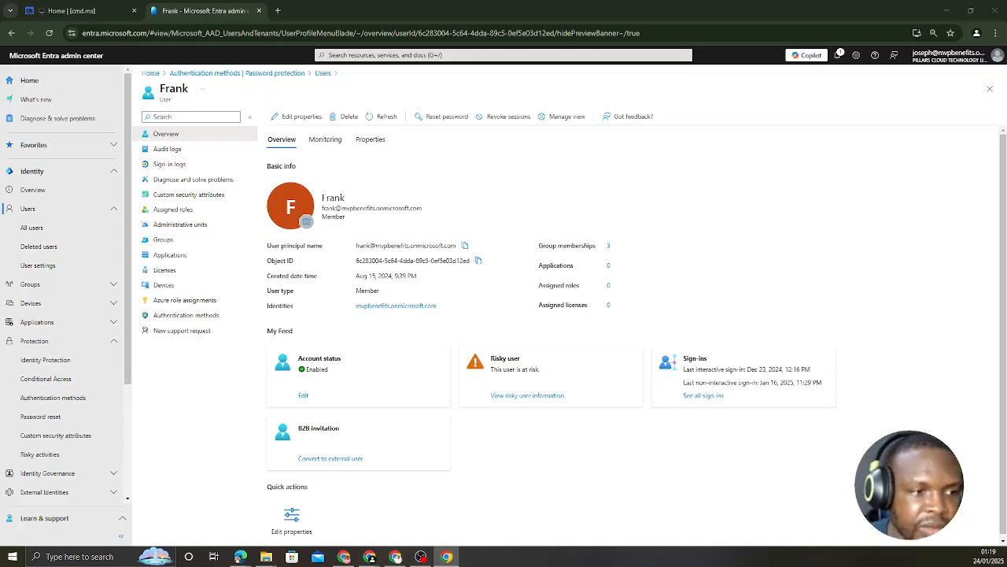
drag(2, 134, 477, 108)
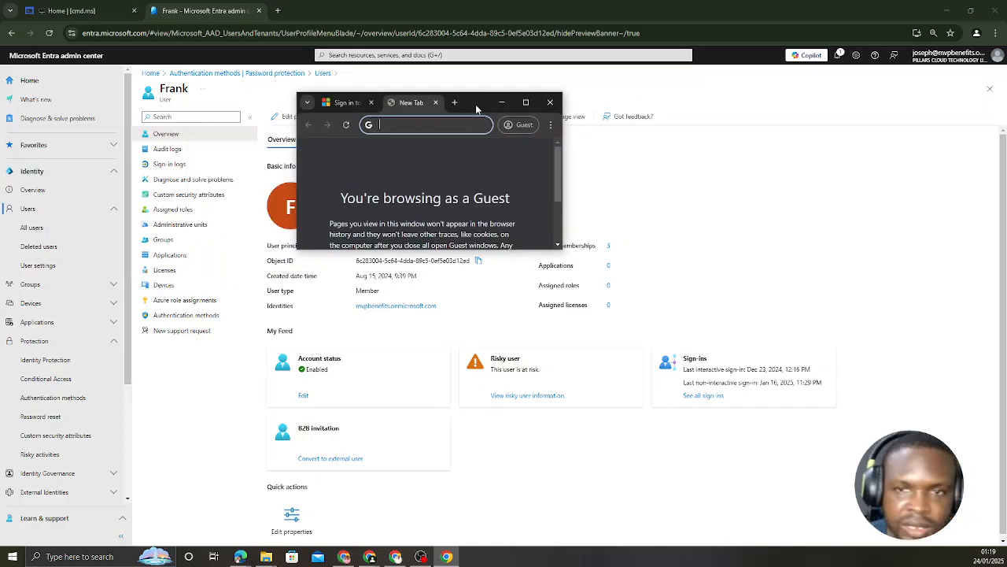
click(527, 102)
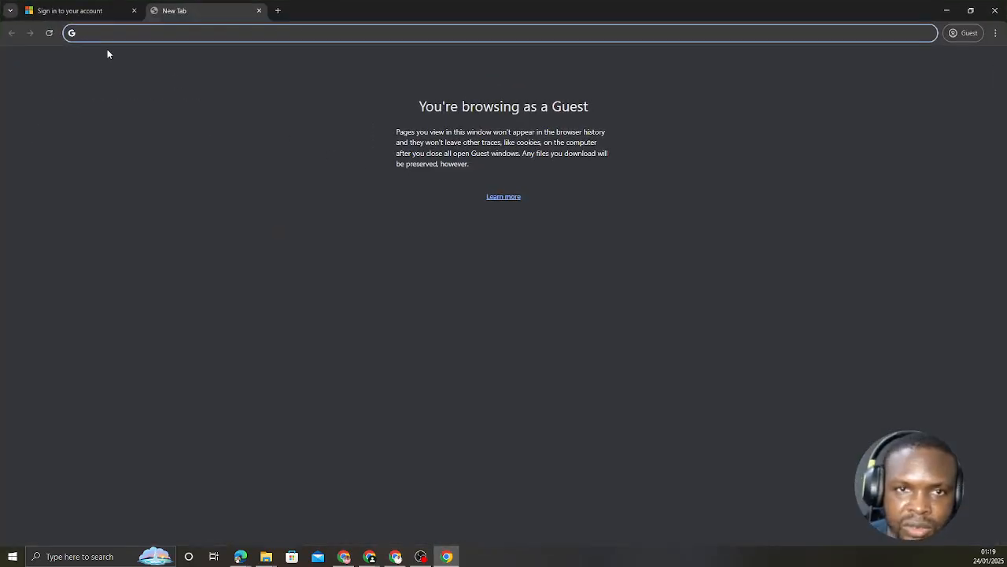
Step: Go to office.com in the guest window and start signing in
text(of)
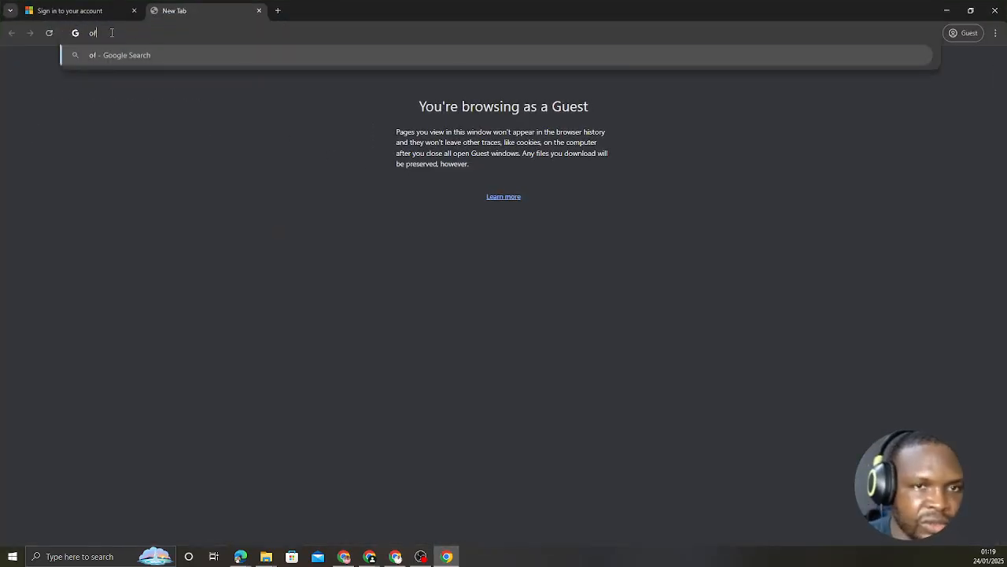
text(fice.com)
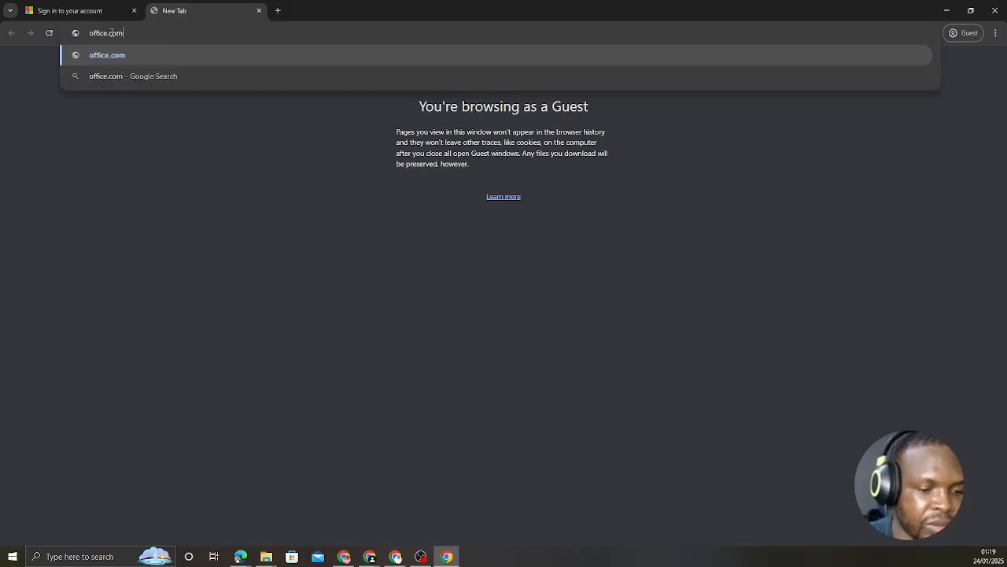
key(Return)
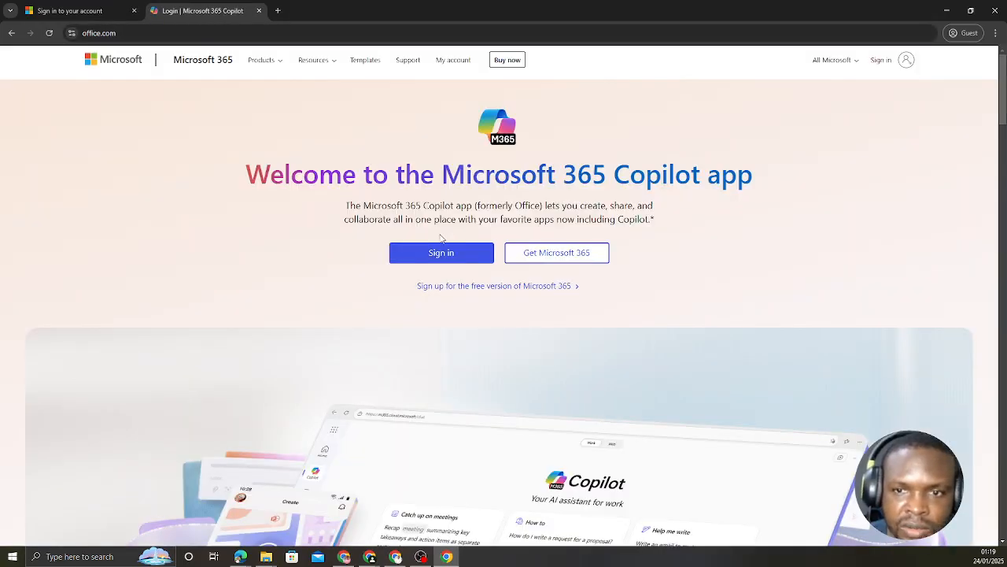
click(441, 254)
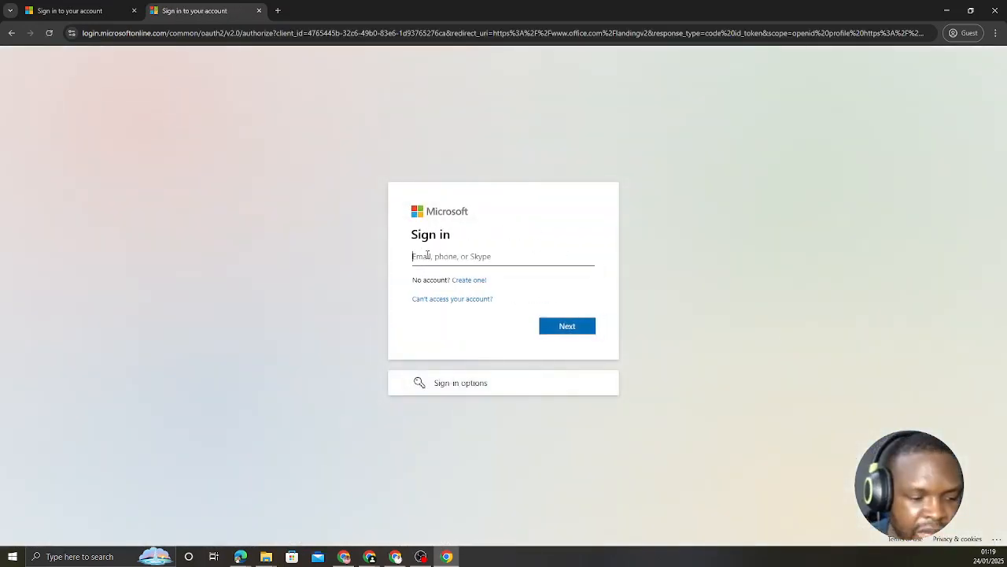
Step: Sign in by pasting the member user's e-mail address and entering an account password
key(ctrl+v)
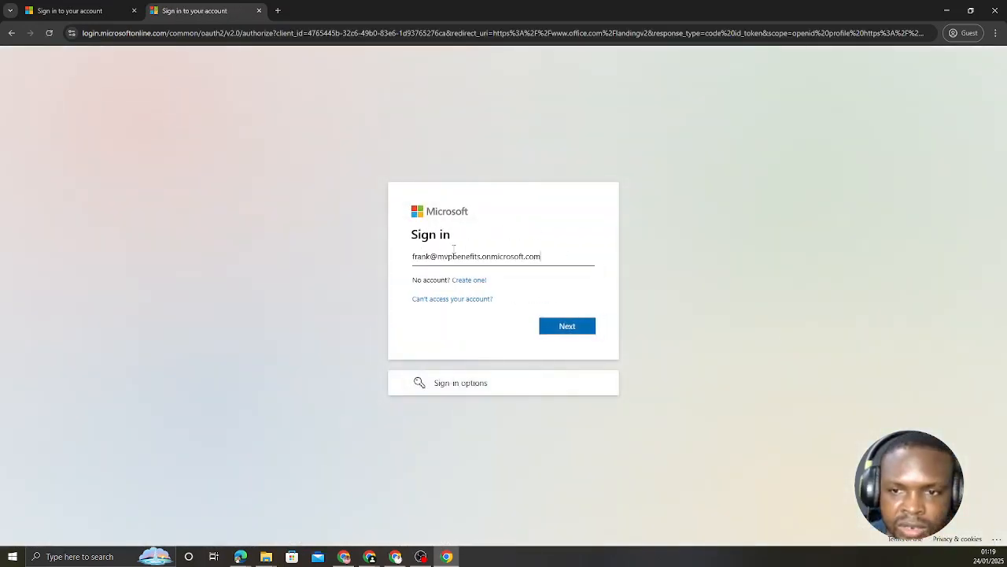
click(568, 327)
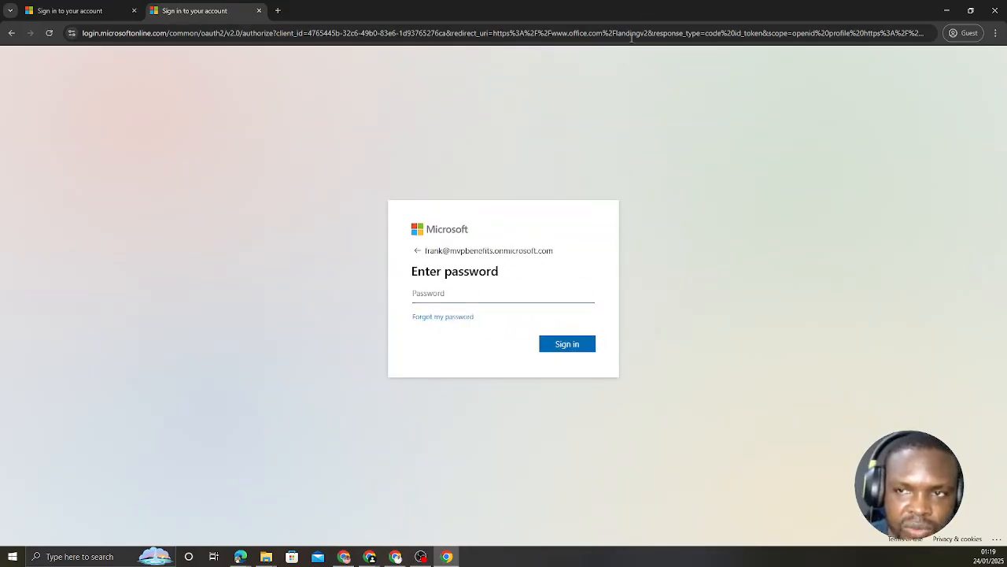
text(•••••••••)
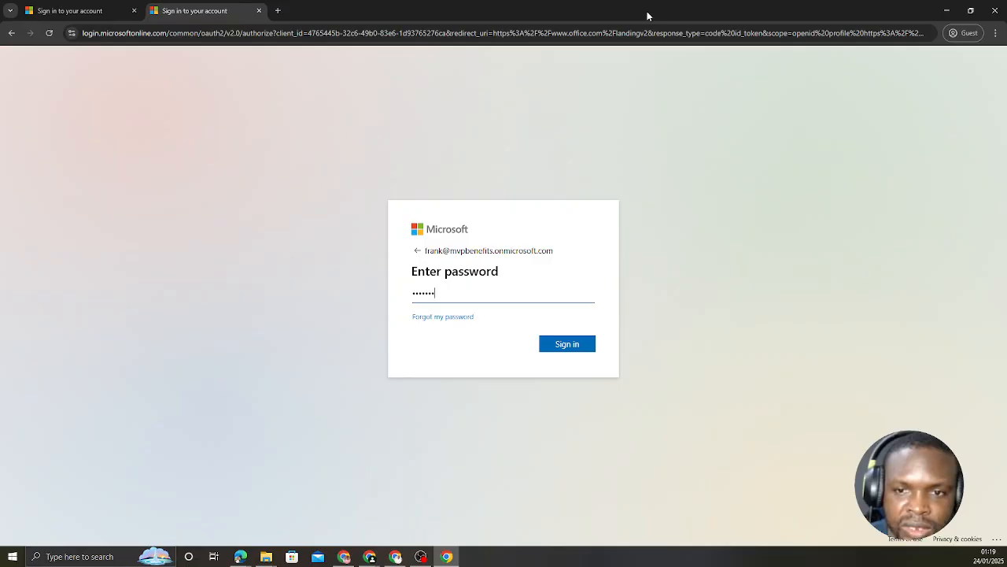
click(562, 348)
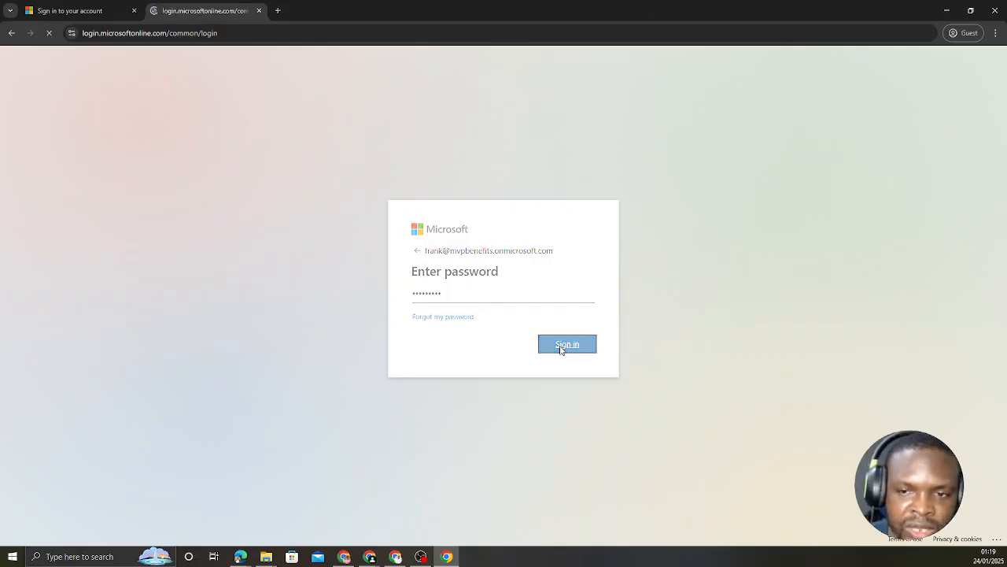
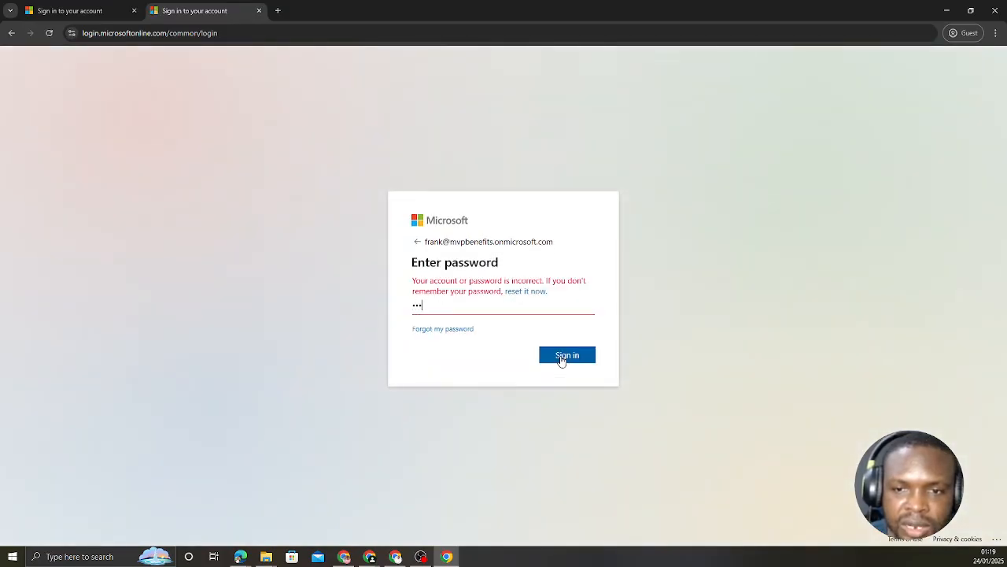
Step: Submit the sign-in repeatedly with an incorrect account password to trigger the smart lockout
click(561, 356)
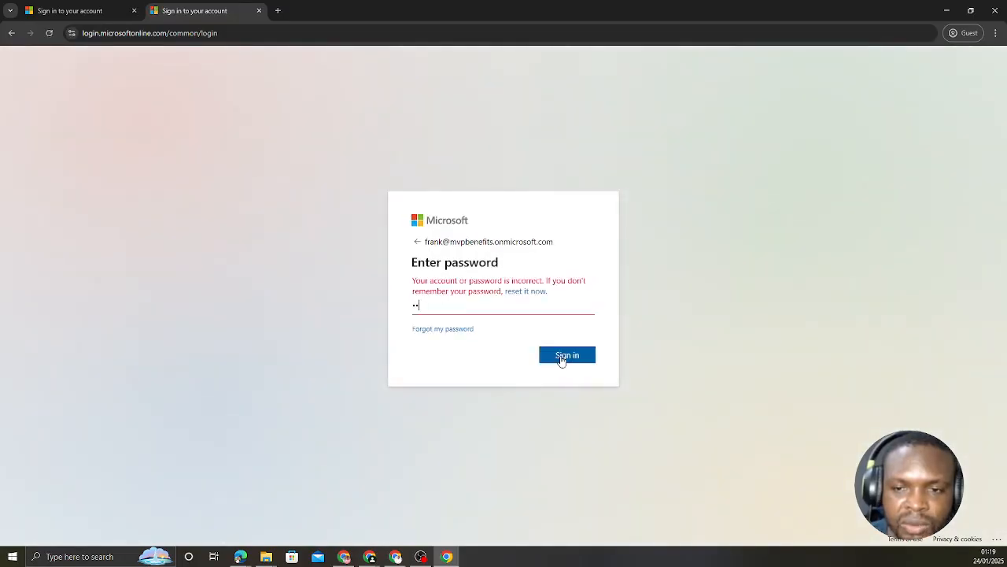
click(561, 356)
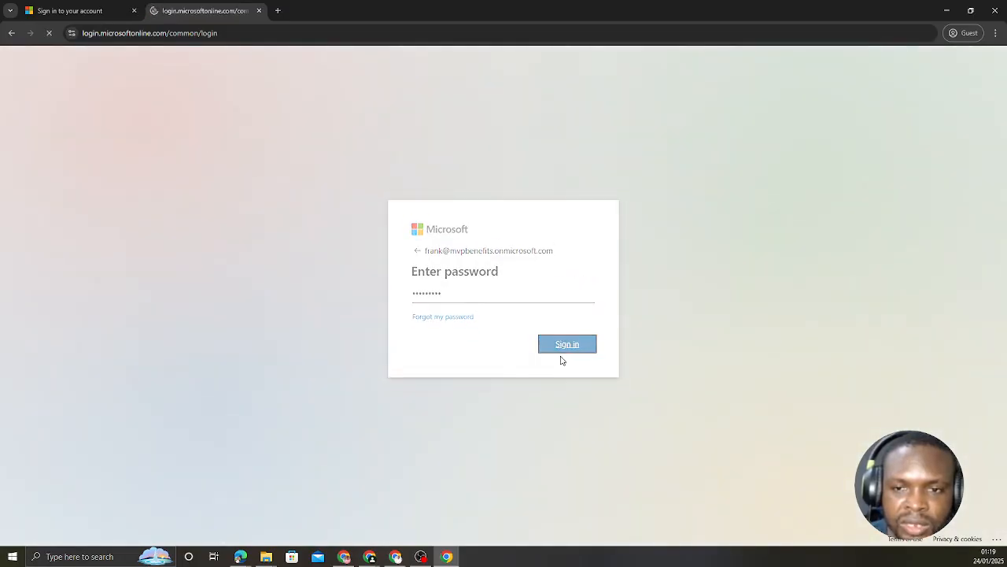
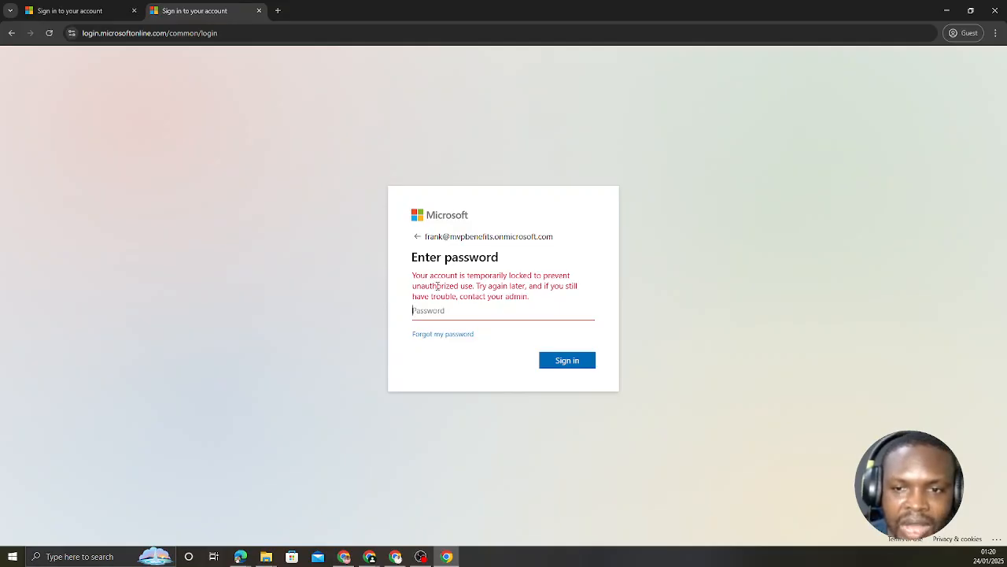
Step: Highlight the lockout message in the guest browser, then open Password protection under Authentication methods in the admin center
drag(477, 287, 526, 287)
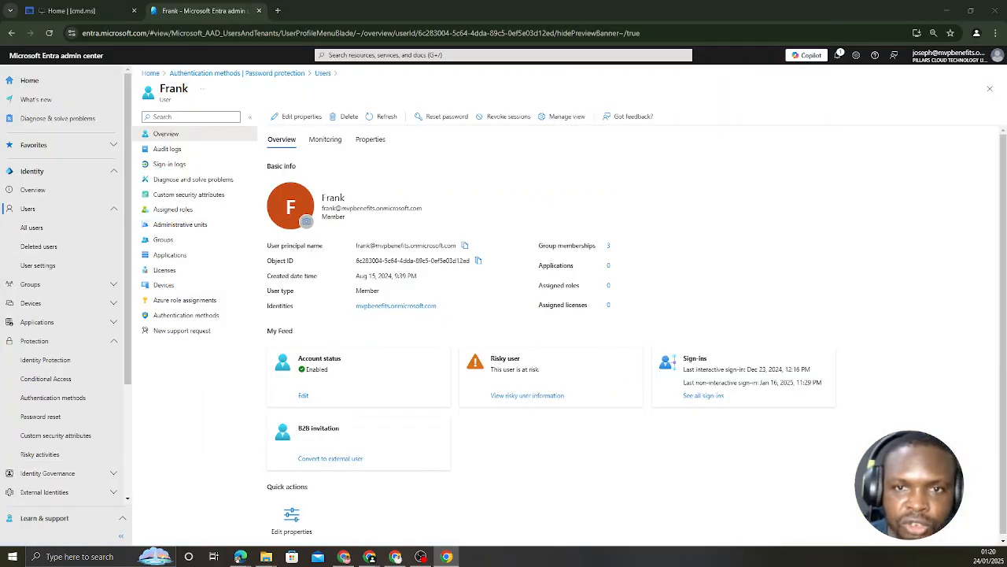
scroll(56, 236, down, 2)
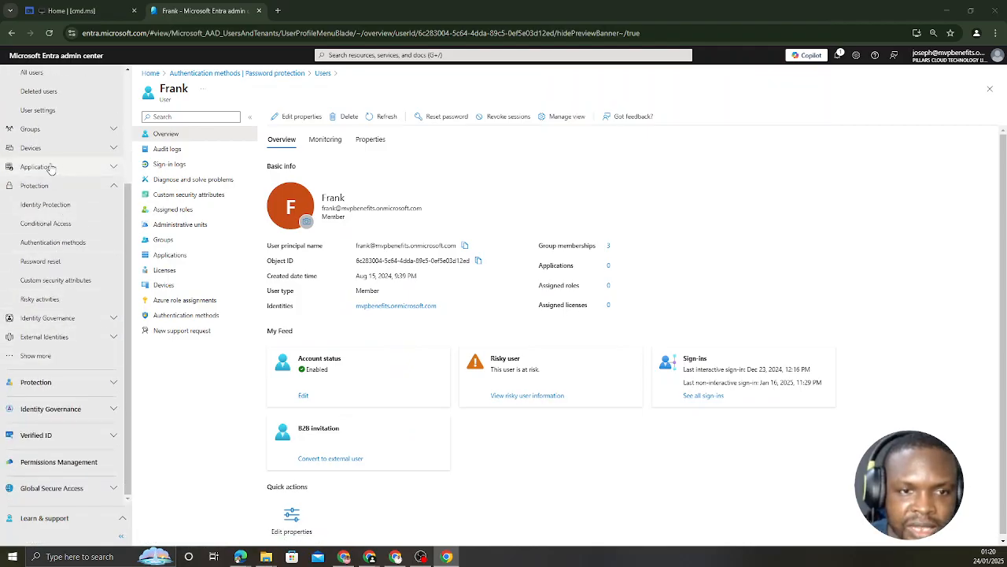
click(47, 242)
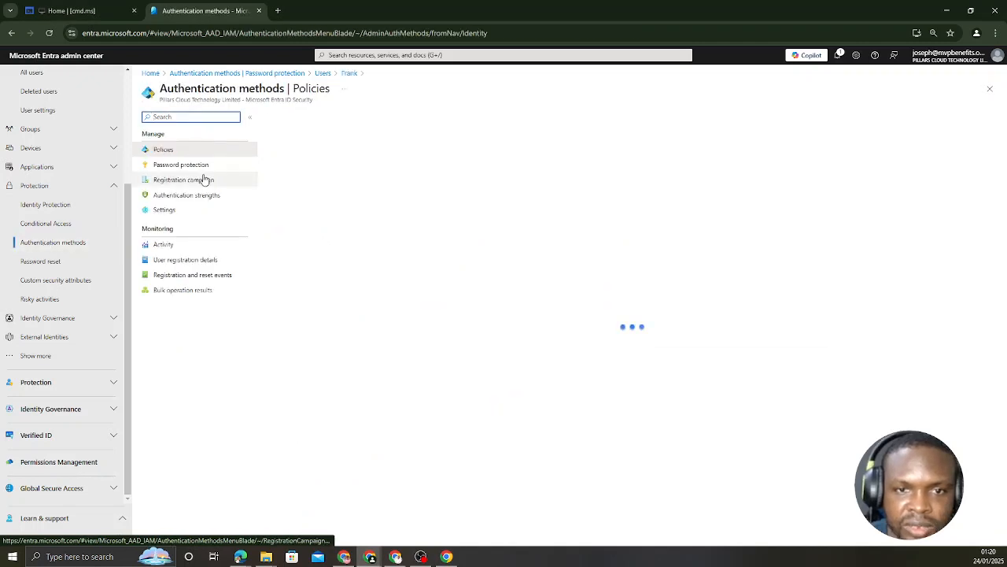
click(180, 168)
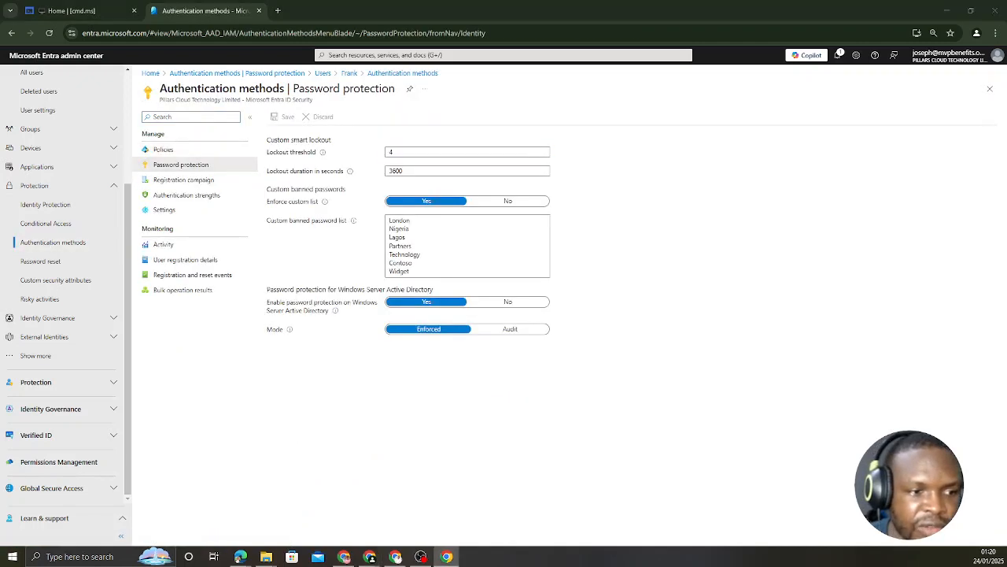
Step: Place the guest browser's lockout message beside the custom smart lockout settings to compare them, then minimize the guest browser
drag(2, 236, 712, 84)
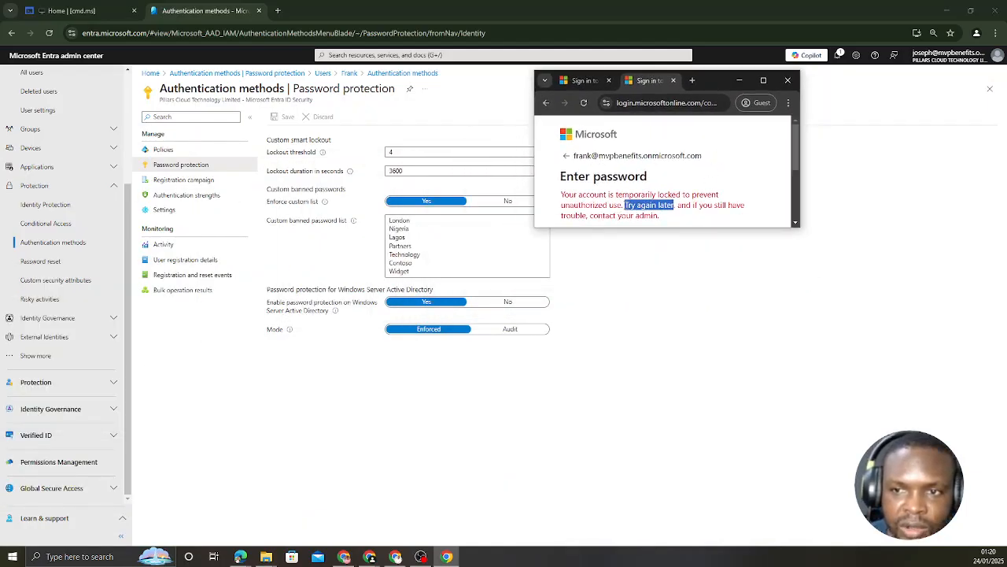
drag(625, 204, 675, 205)
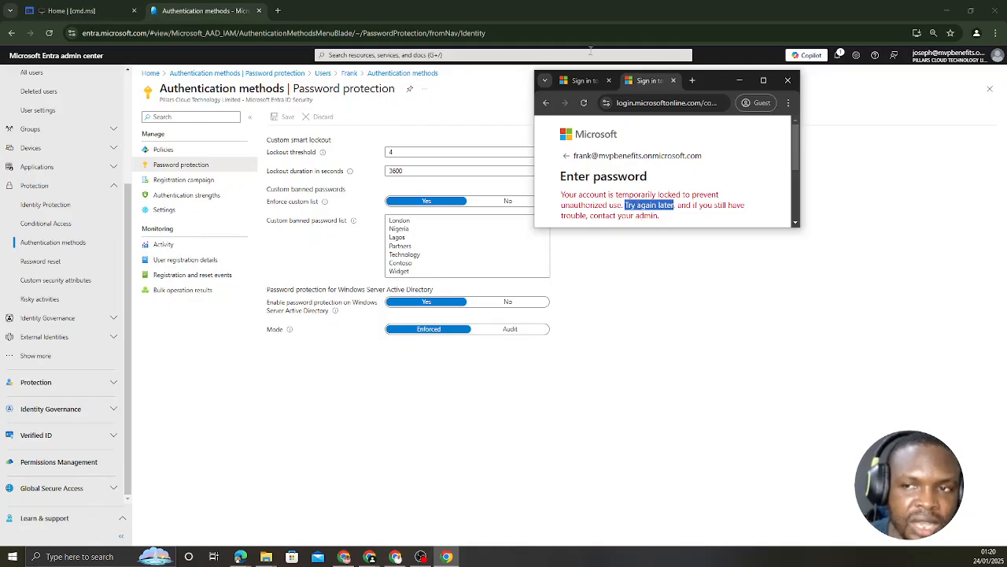
click(739, 80)
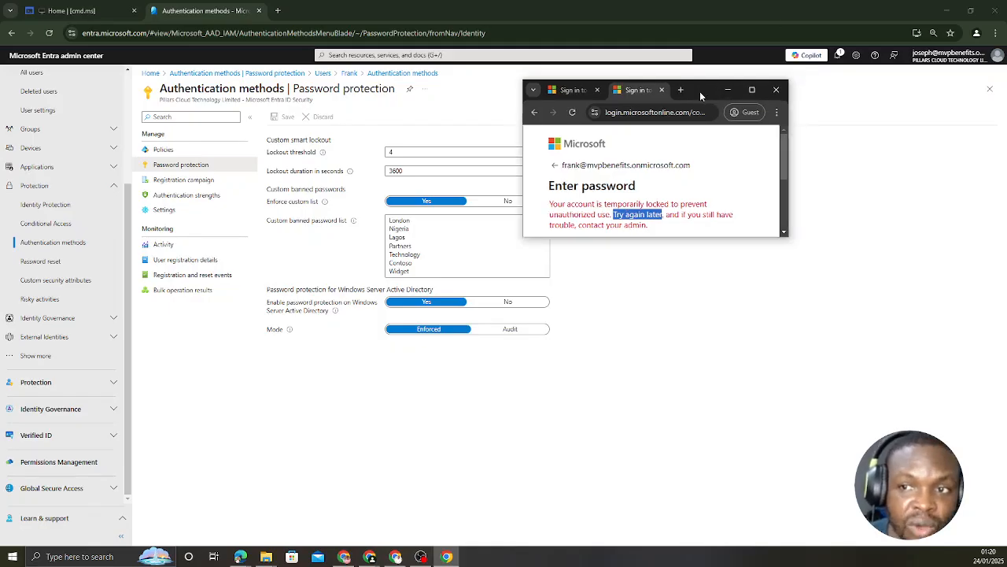
click(393, 152)
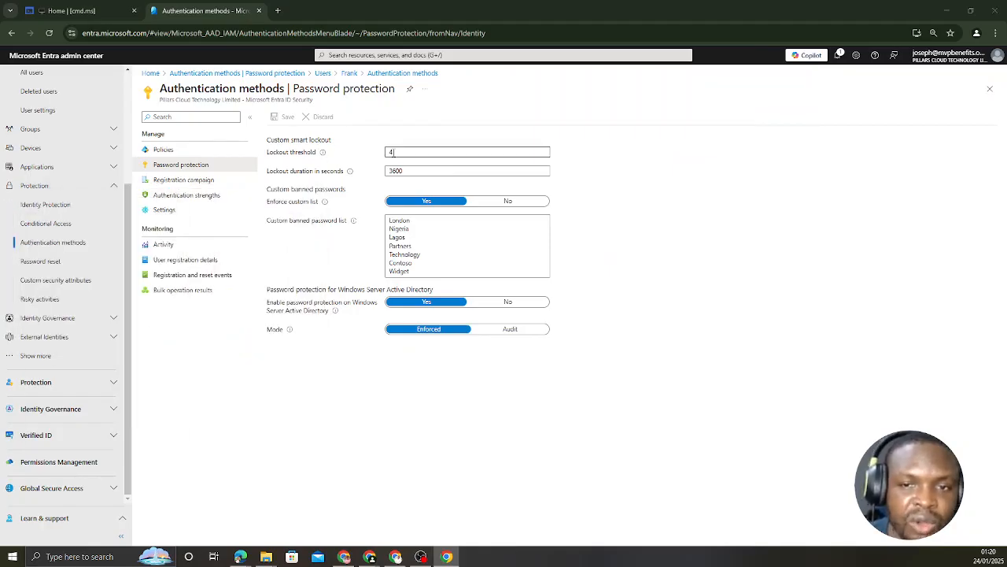